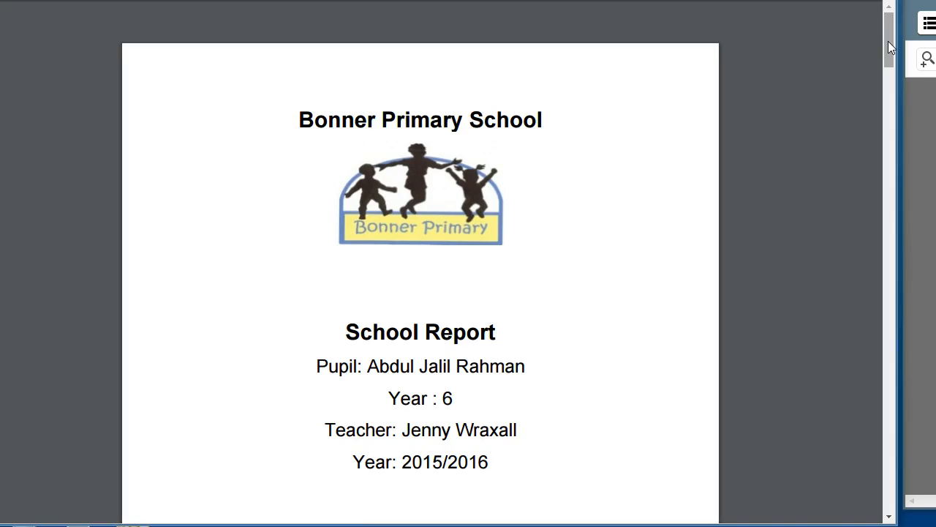
mouse_move(888, 44)
mouse_down()
mouse_move(872, 221)
mouse_move(875, 447)
mouse_move(875, 54)
mouse_up()
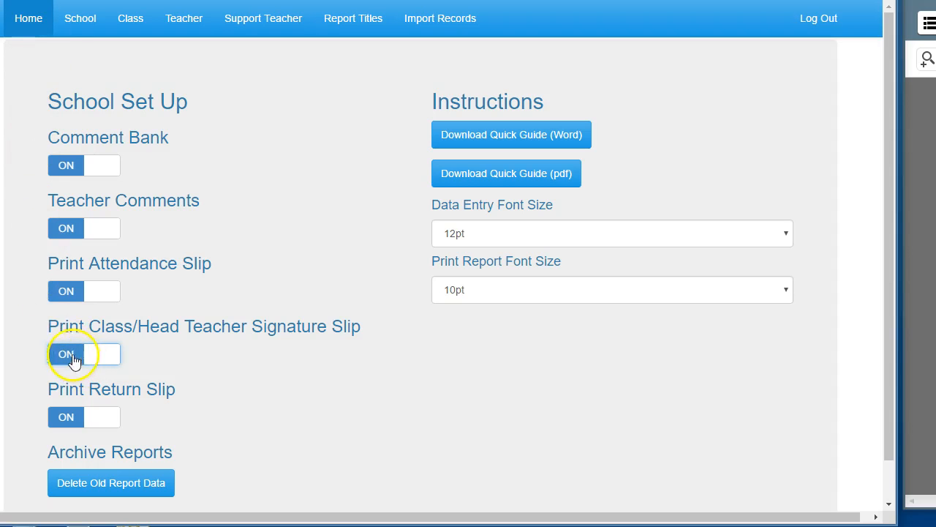
Step: Switch the attendance slip, signature slip, return slip and comment bank settings off and back on
click(64, 293)
click(103, 291)
click(69, 356)
click(101, 357)
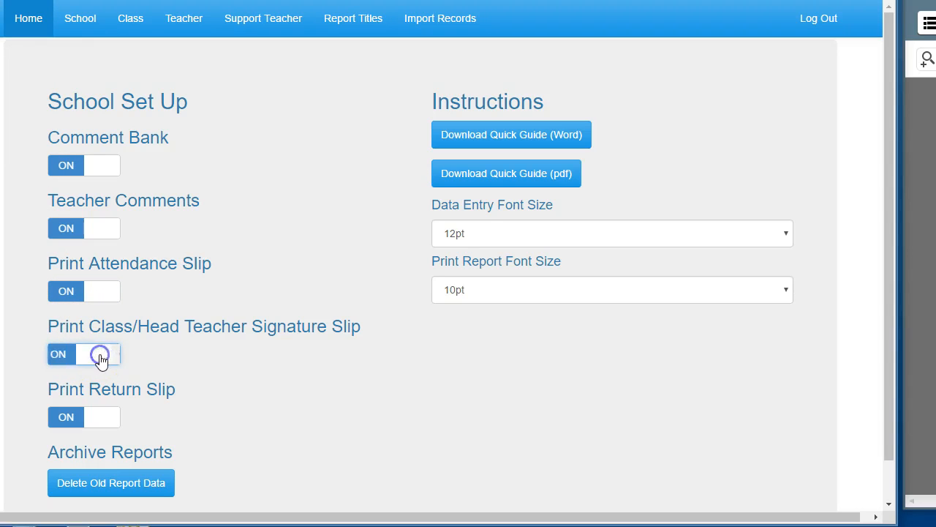
click(68, 421)
click(100, 418)
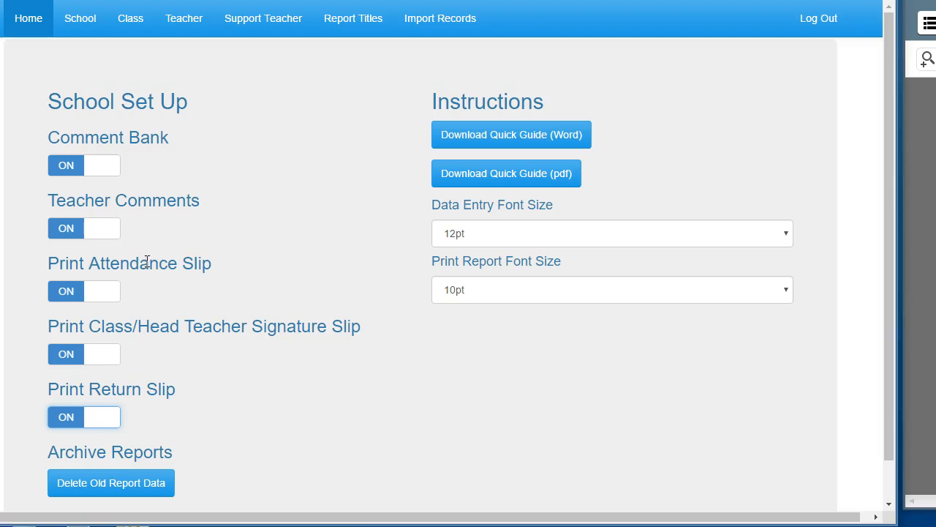
click(64, 167)
click(100, 171)
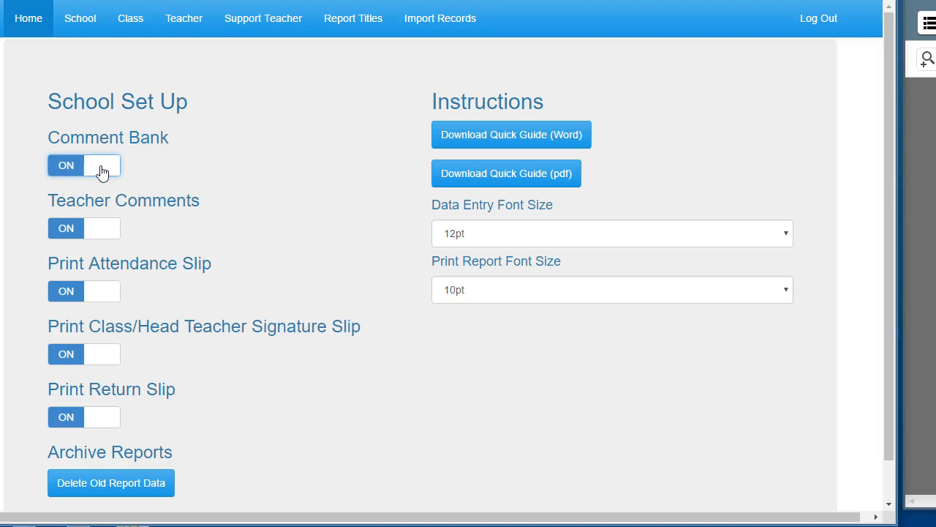
Step: Check the font sizes offered for data entry and for the printed report
click(478, 240)
click(477, 240)
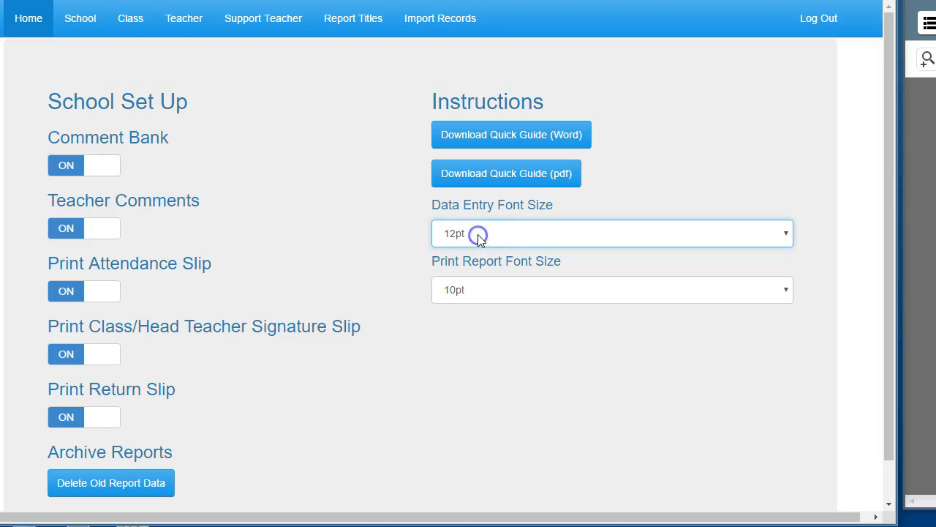
click(484, 289)
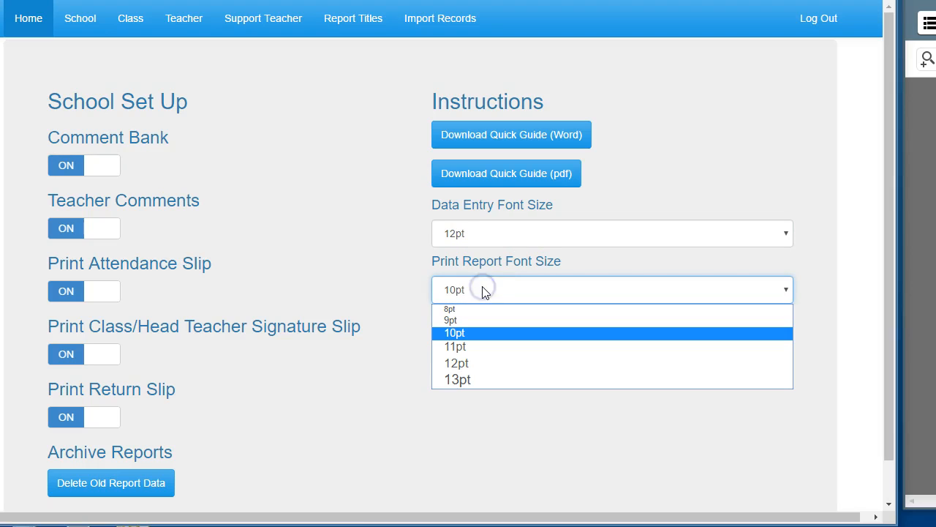
click(399, 272)
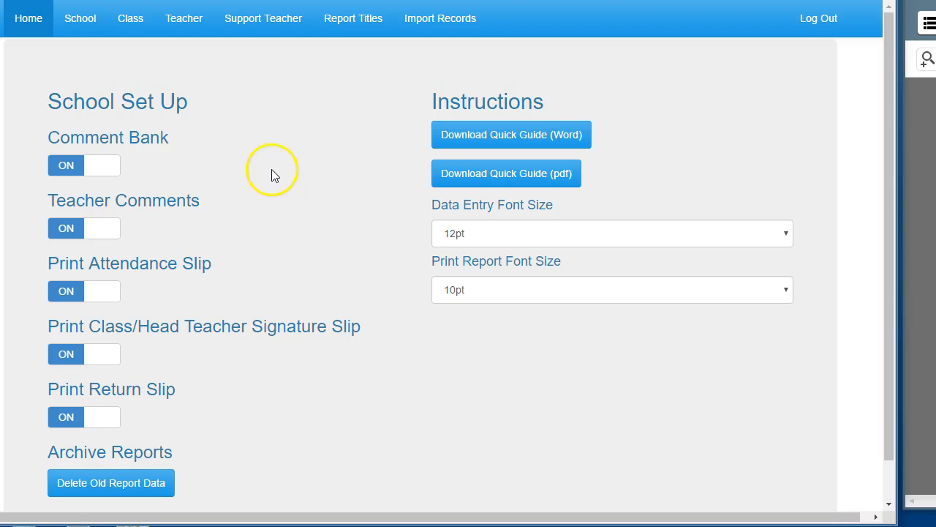
Step: Try to add an image file as the school logo on the School record, and return to the logo list
click(83, 25)
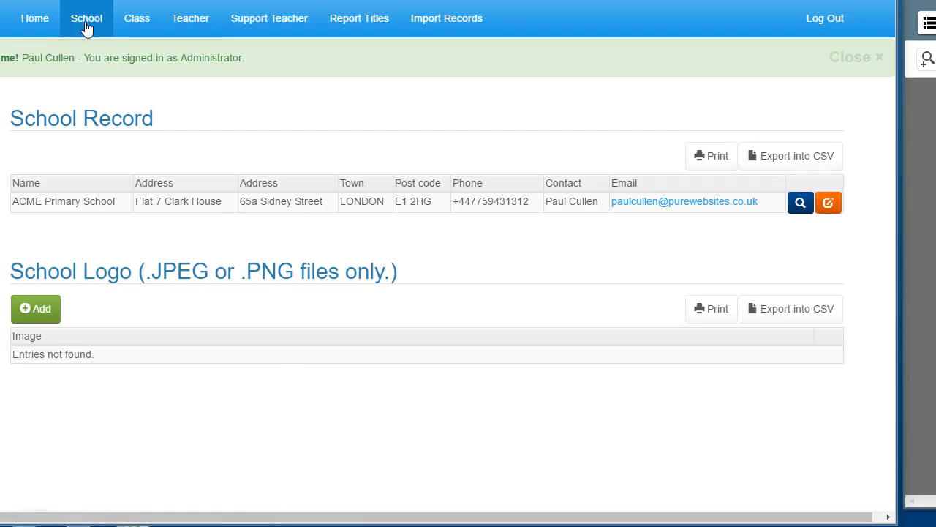
click(42, 309)
click(333, 345)
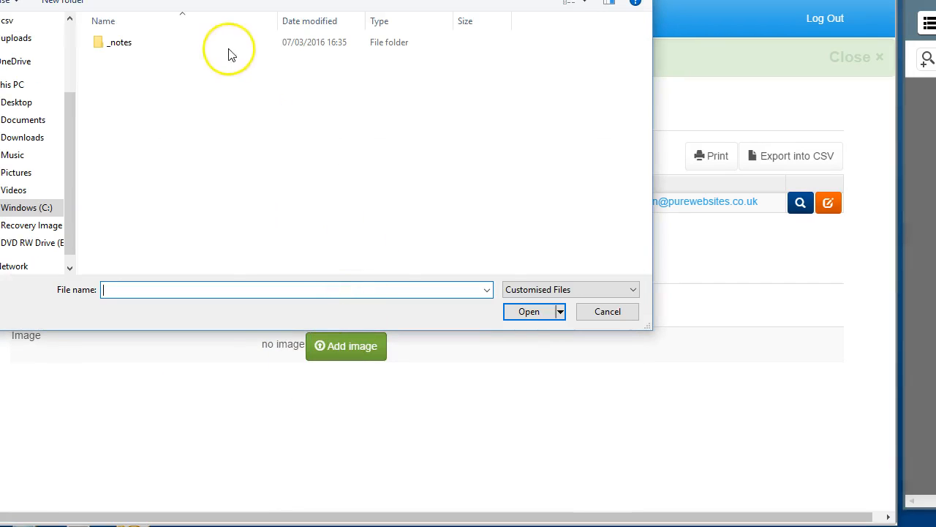
scroll(178, 237, down, 2)
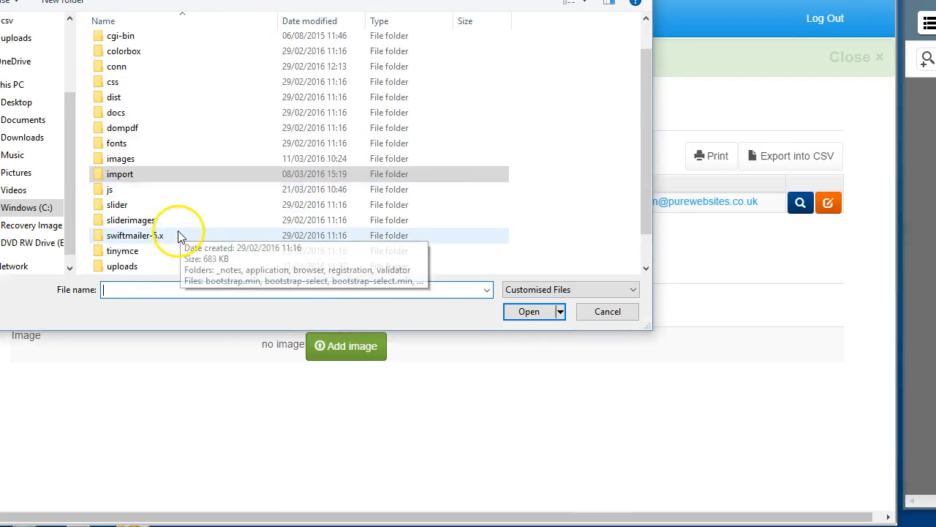
double_click(164, 238)
double_click(164, 236)
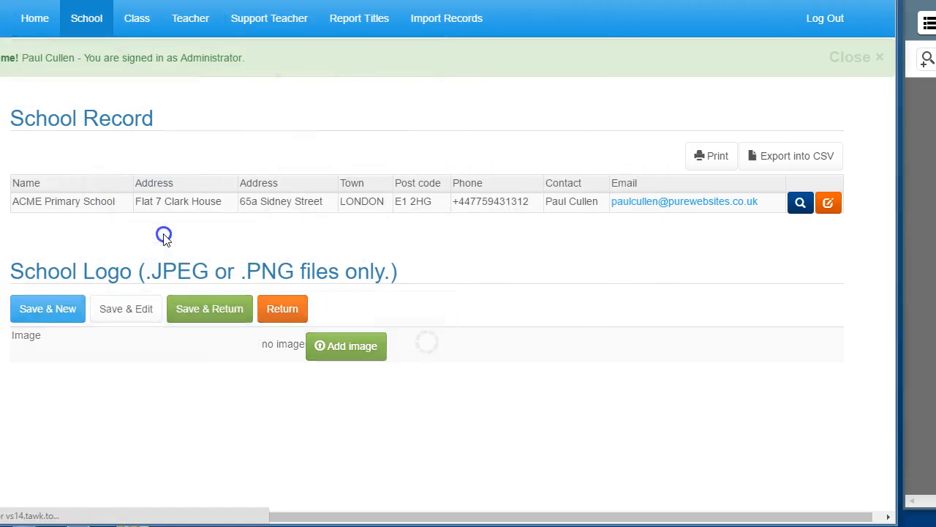
click(212, 310)
click(269, 307)
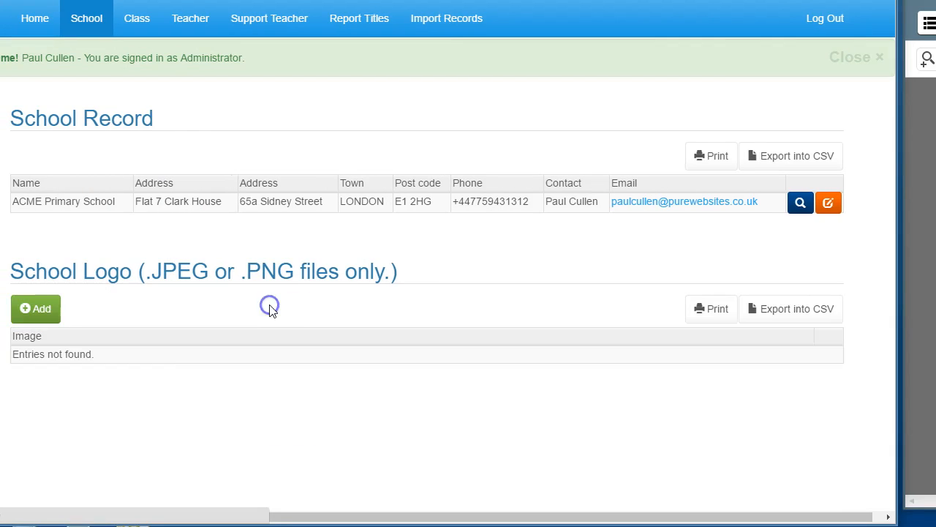
Step: View the class name records and the teacher records
click(148, 26)
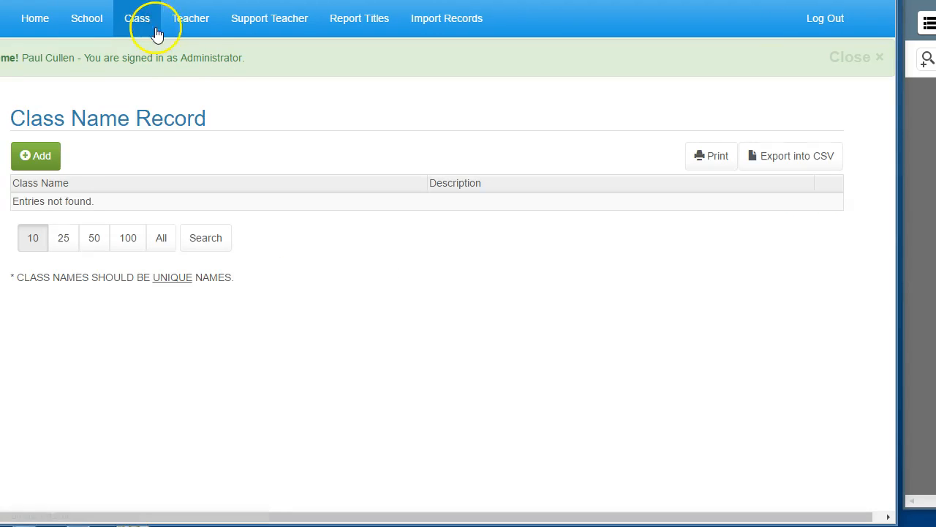
click(187, 27)
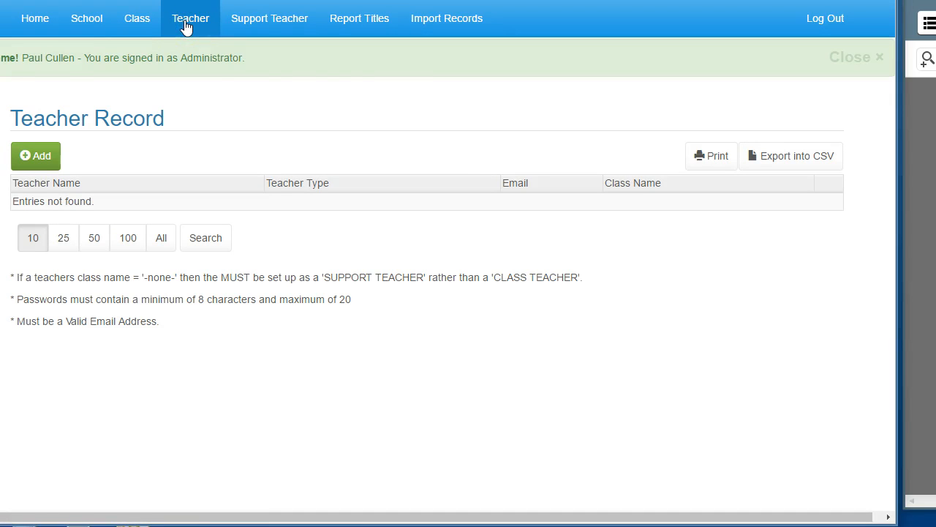
Step: Save the sample template from the Import Records page and open the downloaded CSV file in Excel
click(436, 25)
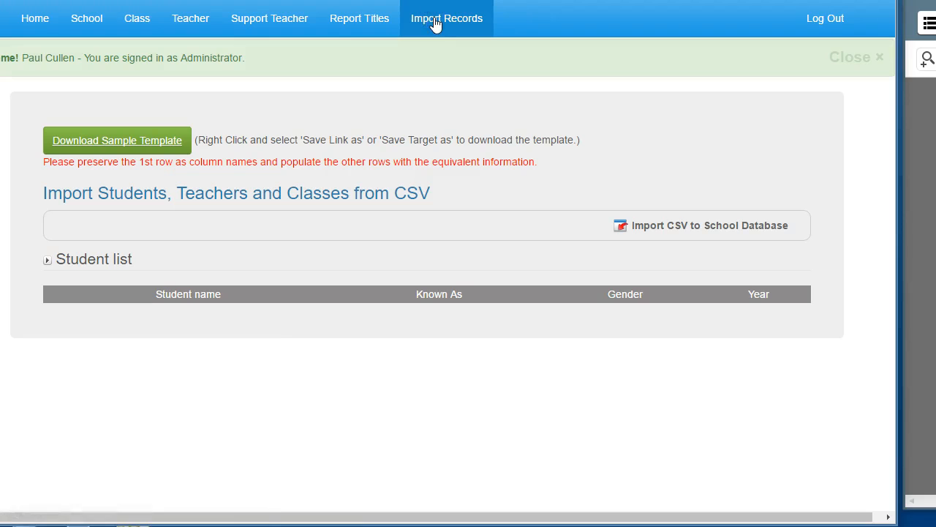
click(442, 25)
click(442, 31)
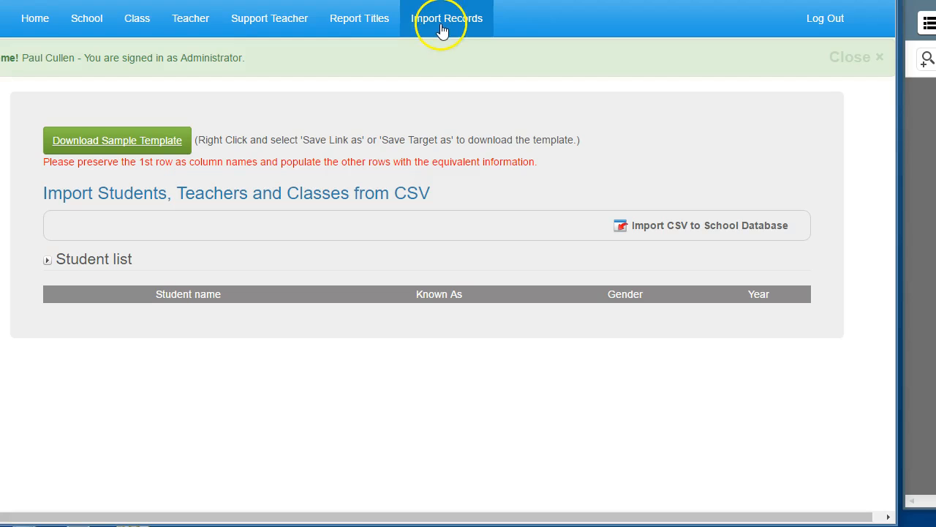
right_click(162, 140)
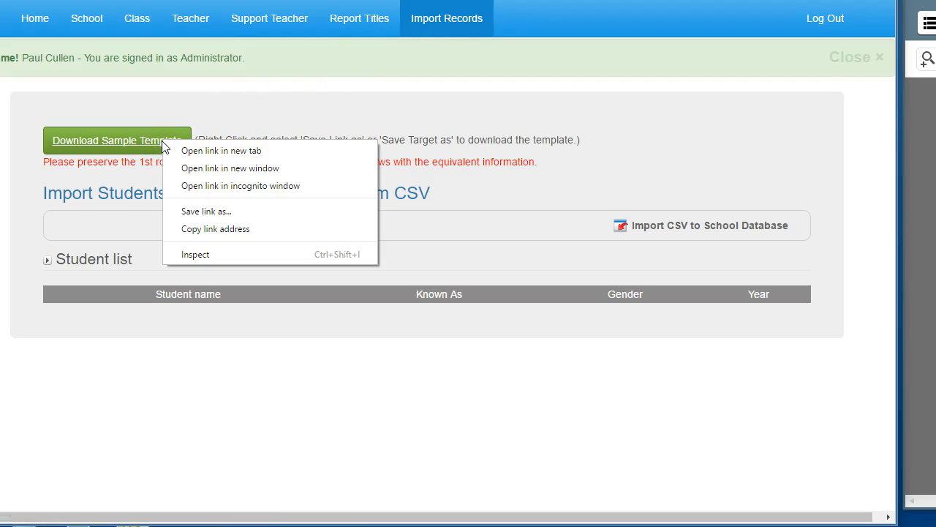
click(187, 212)
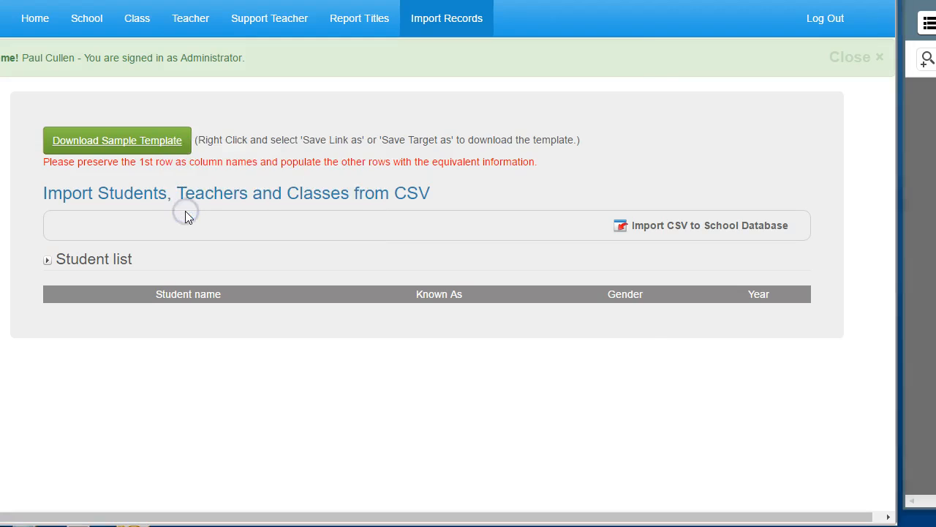
click(524, 311)
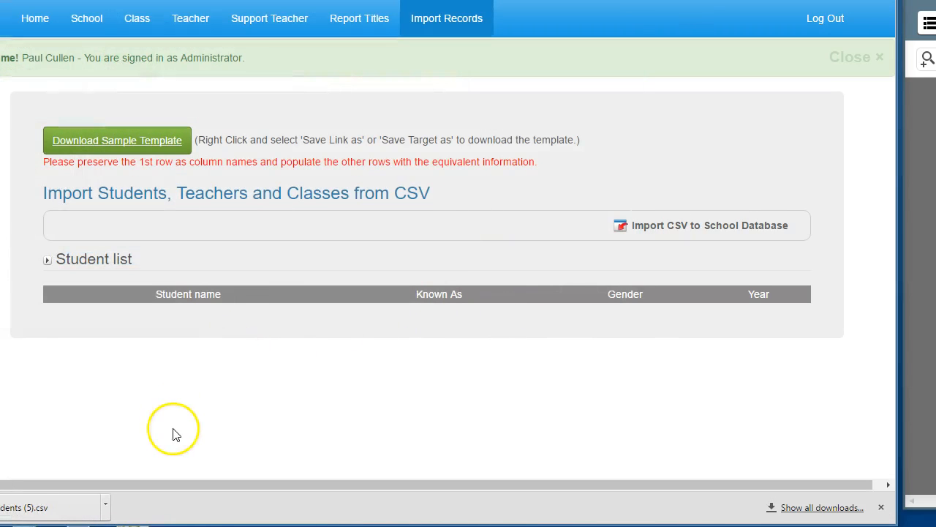
click(95, 507)
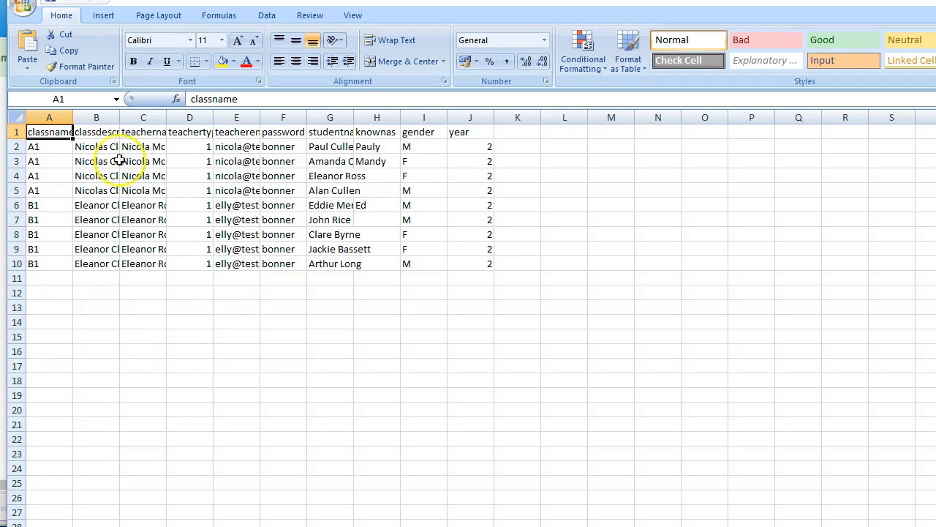
Step: Widen the description, teacher, email, student name and known-as columns to read the template's header row
drag(117, 117, 285, 117)
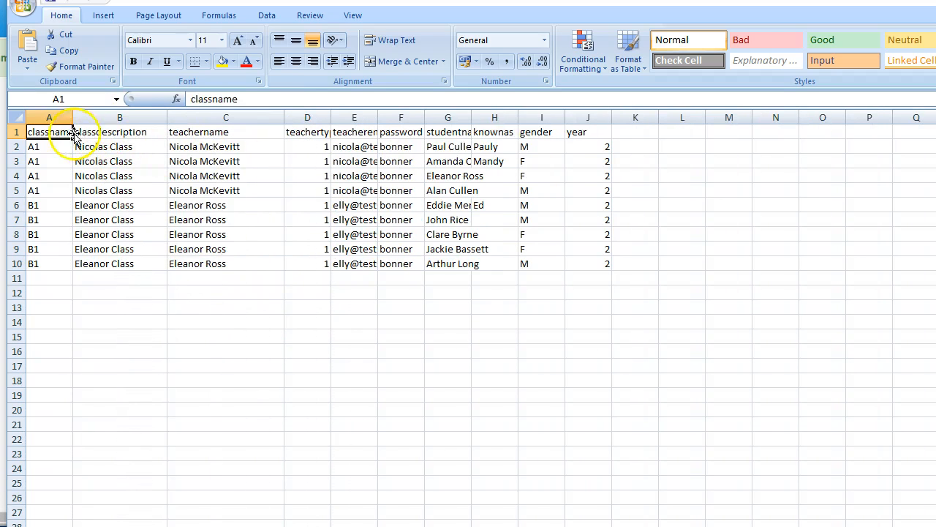
click(16, 132)
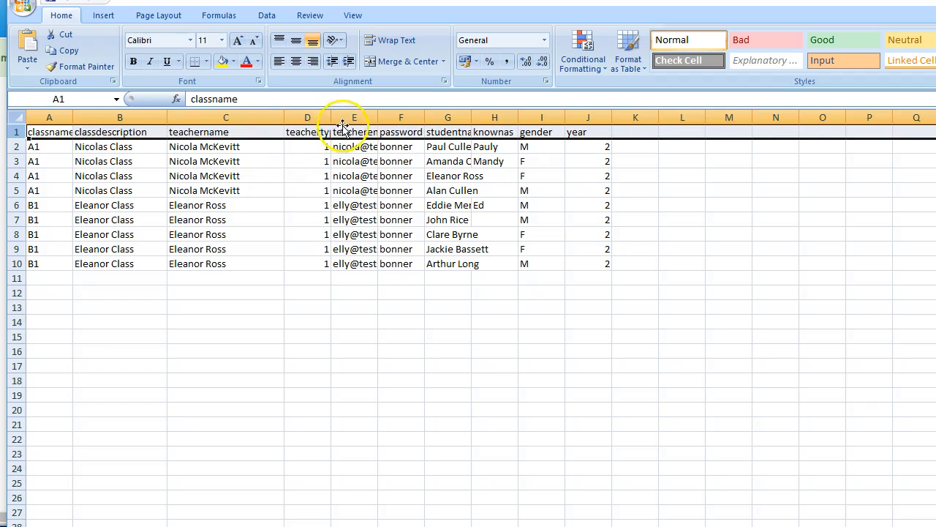
drag(377, 118, 428, 118)
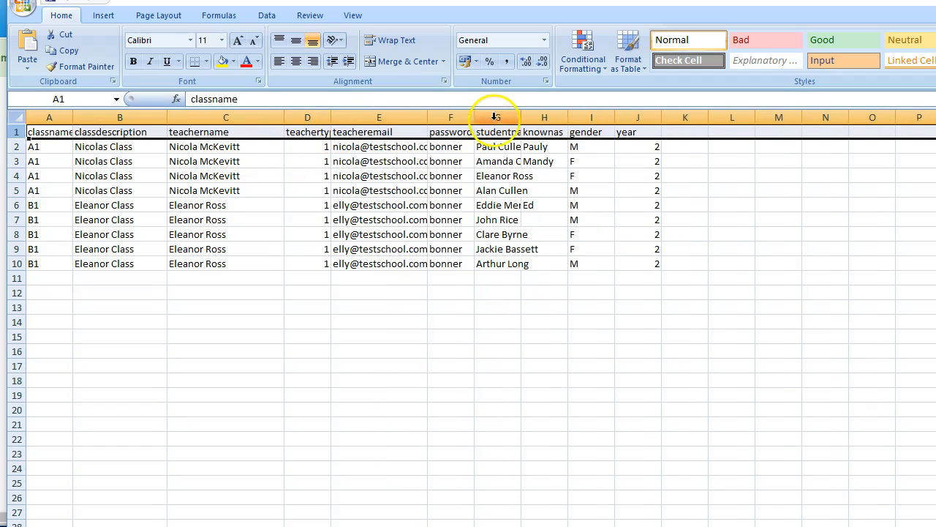
drag(523, 120, 659, 119)
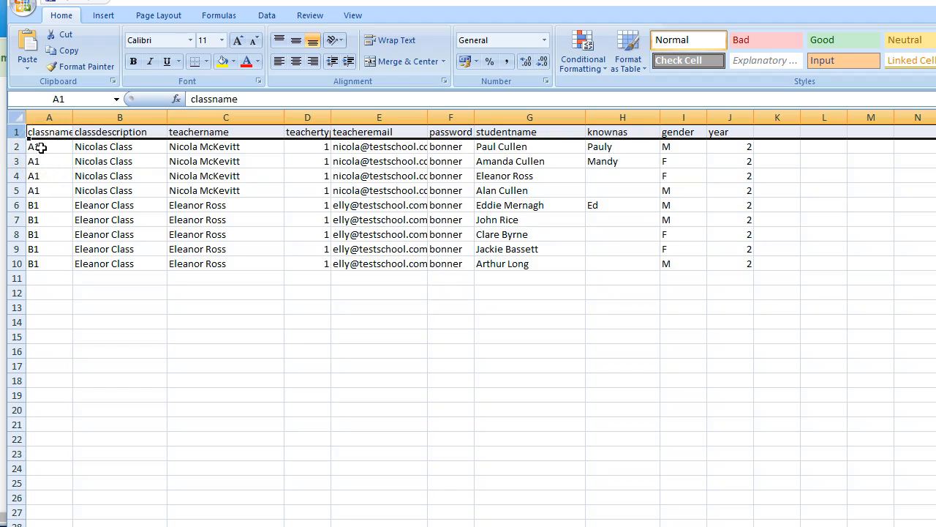
Step: Examine the class A1 class, teacher and student entries in the template, and close the spreadsheet
drag(42, 148, 385, 189)
drag(484, 146, 494, 188)
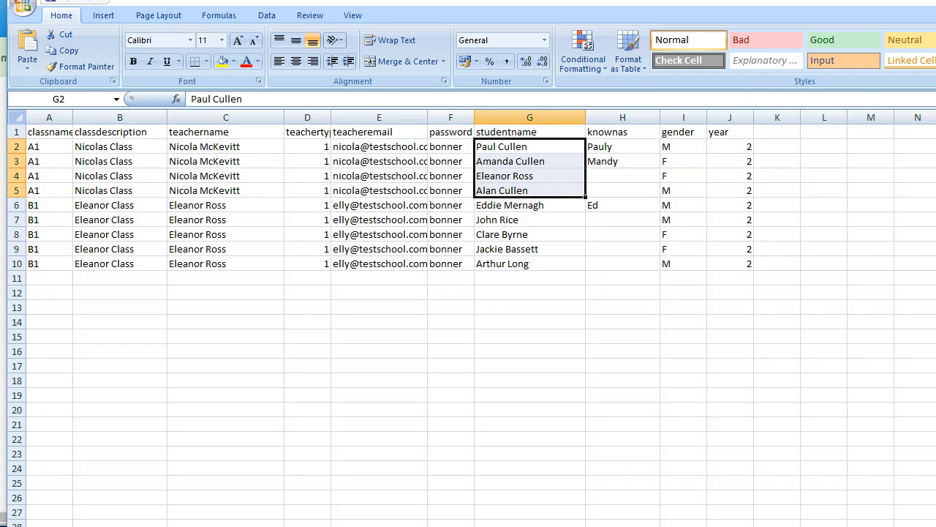
key(alt+F4)
click(640, 382)
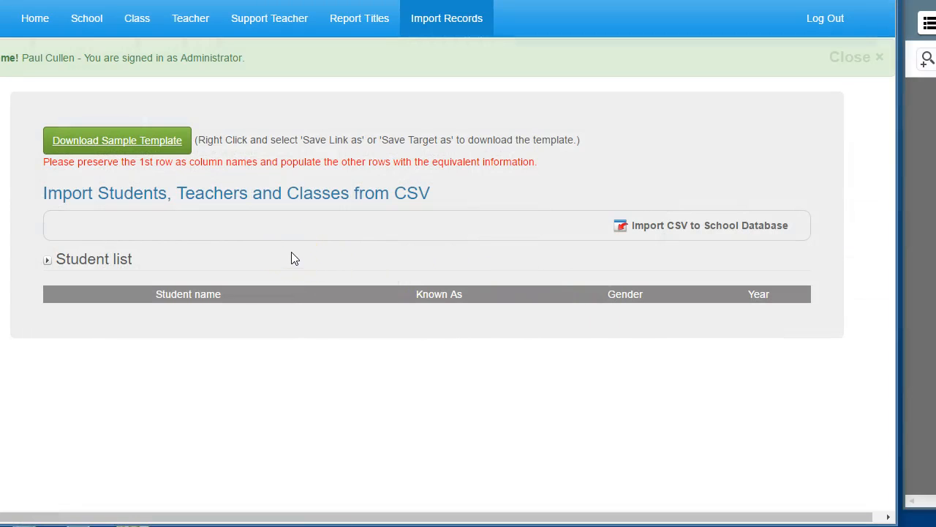
Step: Upload students.csv from inside the import folder into the school database
click(694, 229)
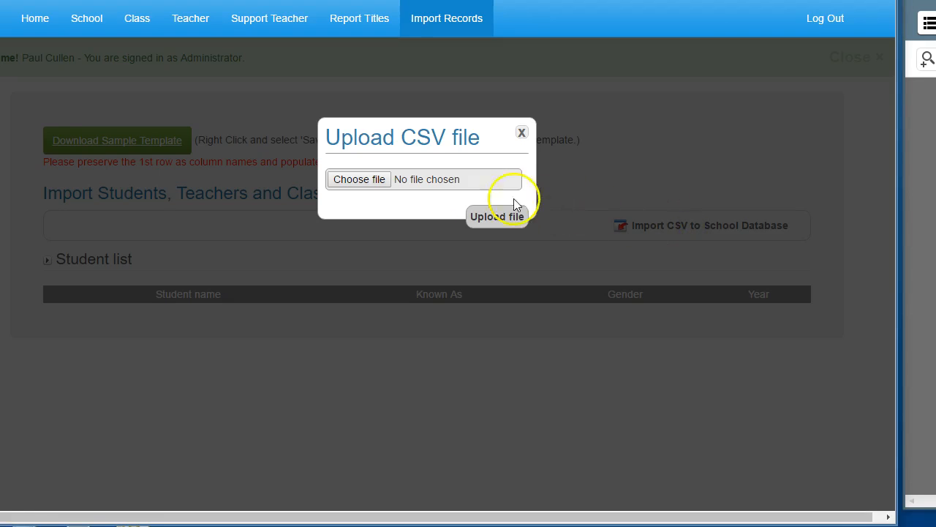
click(368, 181)
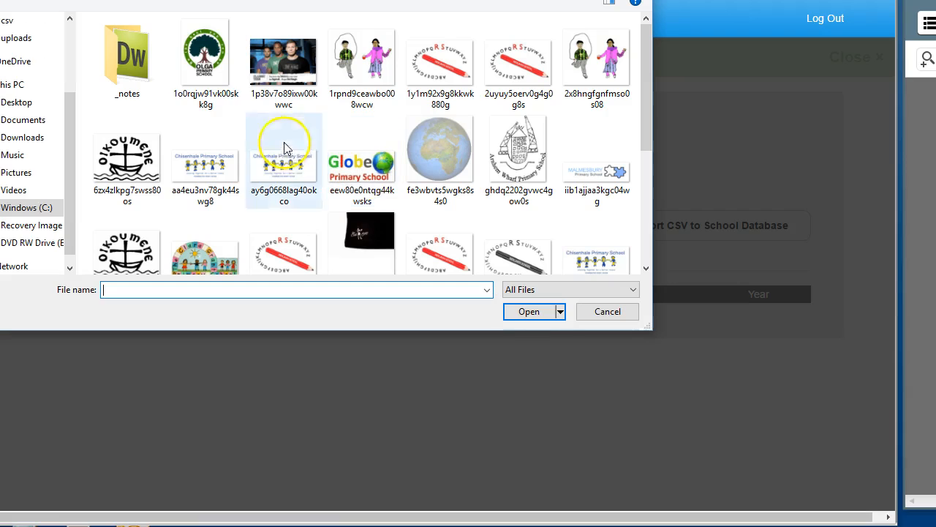
key(alt+Up)
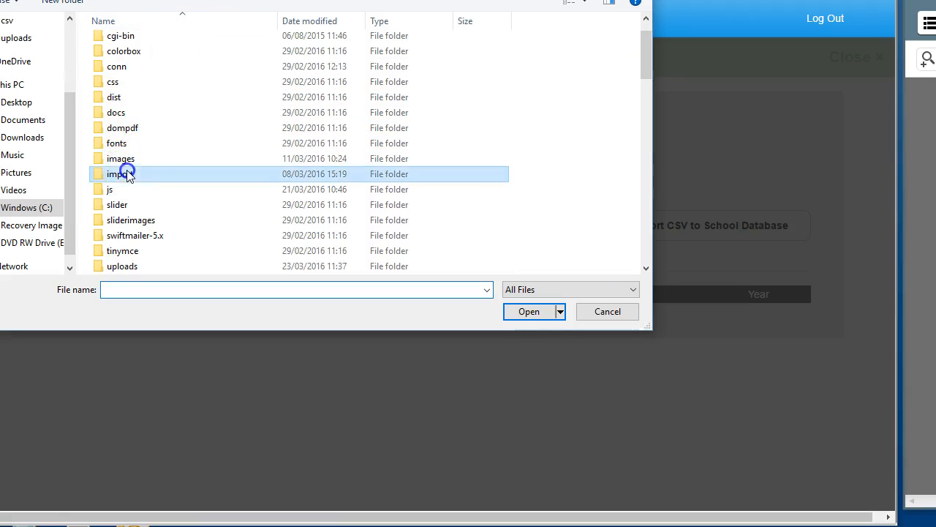
double_click(126, 173)
double_click(135, 74)
double_click(128, 58)
click(488, 216)
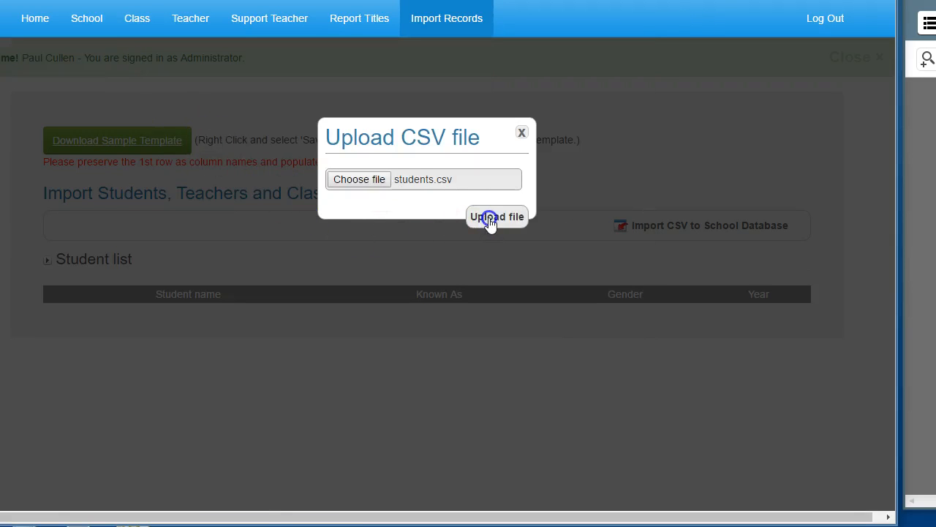
Step: Check the imported entries in the student list, the class records and the teacher records
drag(159, 314, 227, 452)
click(303, 371)
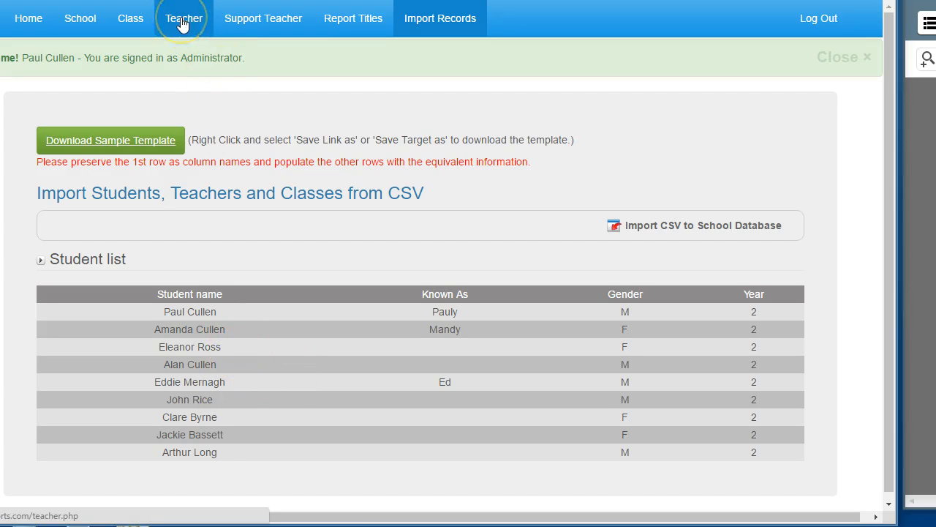
click(131, 19)
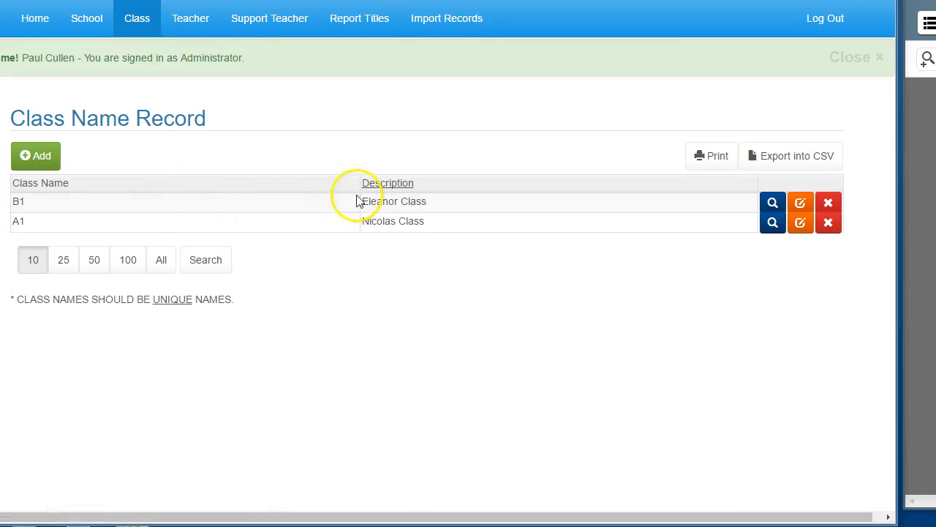
click(198, 26)
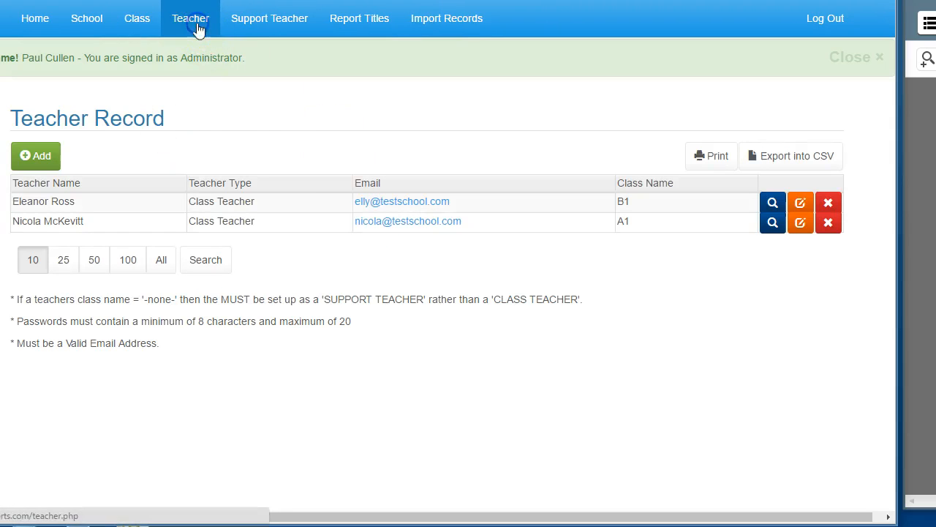
Step: Open the class B1 teacher's record for editing and return to the teacher list without saving
click(797, 209)
double_click(422, 193)
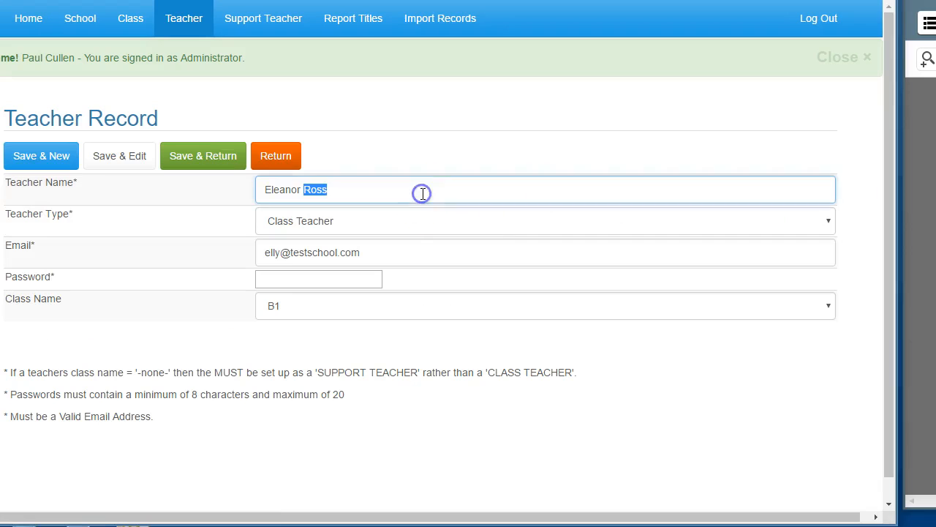
click(286, 154)
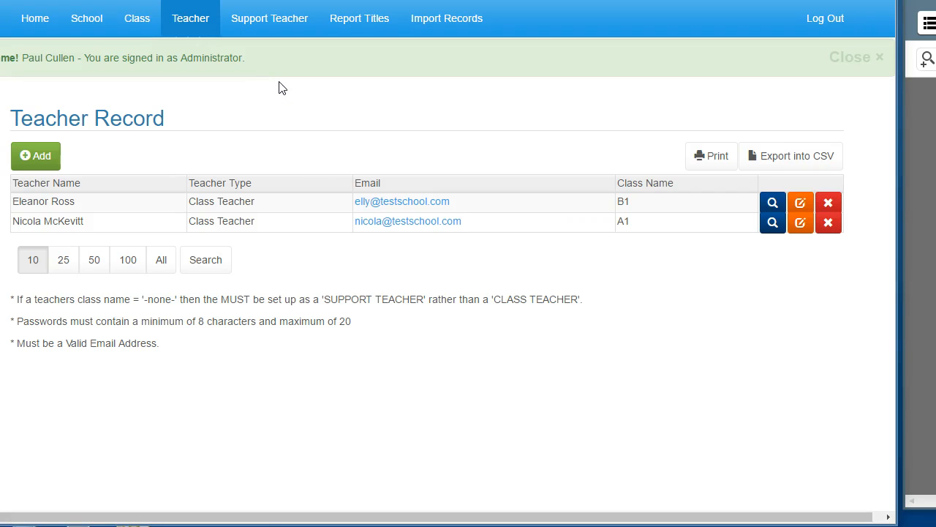
Step: Add a teacher record with the teacher's full name, type Support Teacher and no class, keeping the prefilled login details, and save it
click(48, 157)
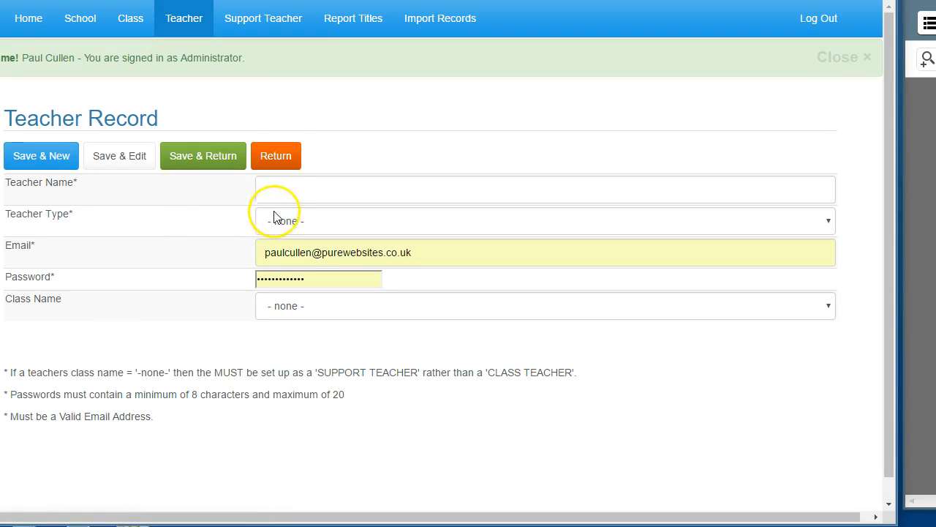
click(288, 193)
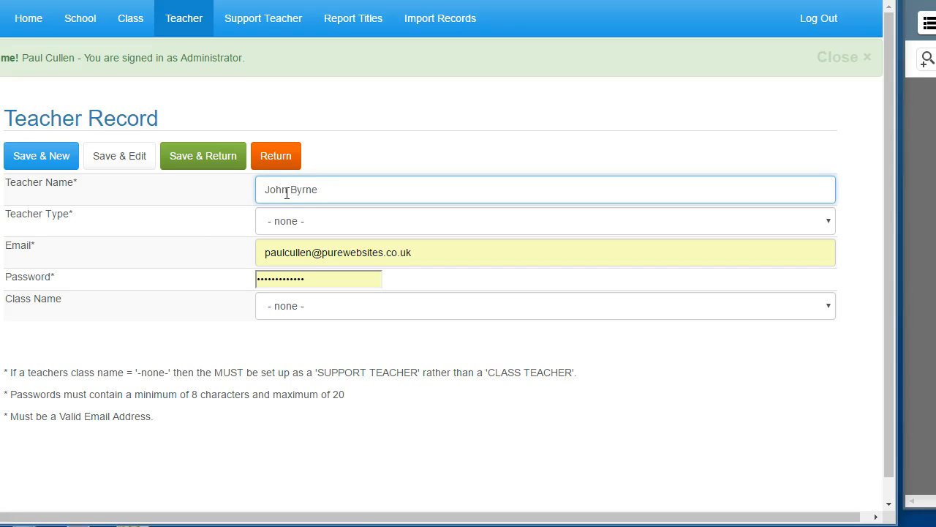
click(299, 219)
click(296, 278)
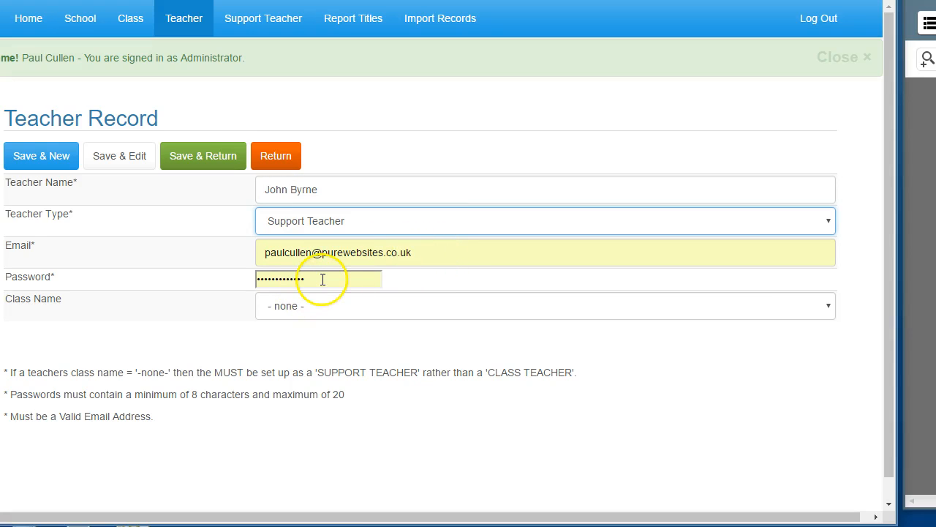
click(207, 165)
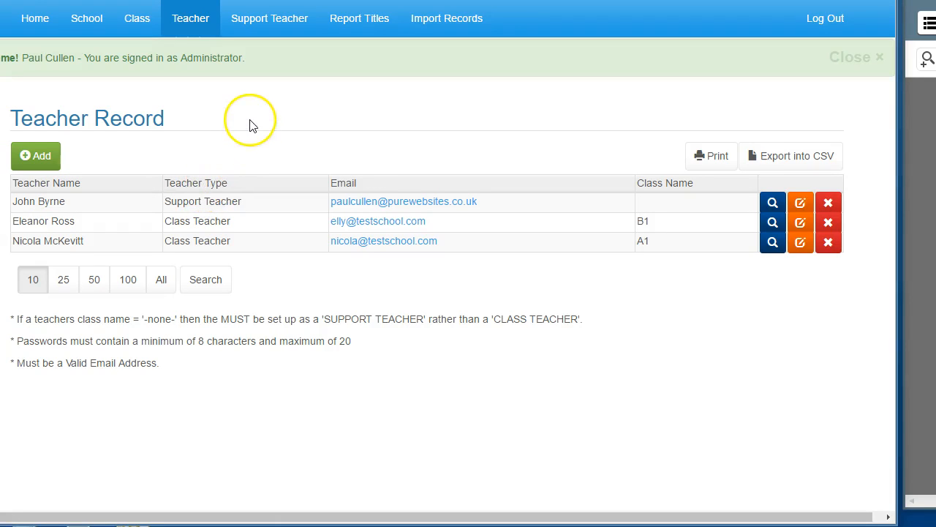
Step: Assign the newly added support teacher to class A1 and save, leaving a blank assignment form open
click(277, 23)
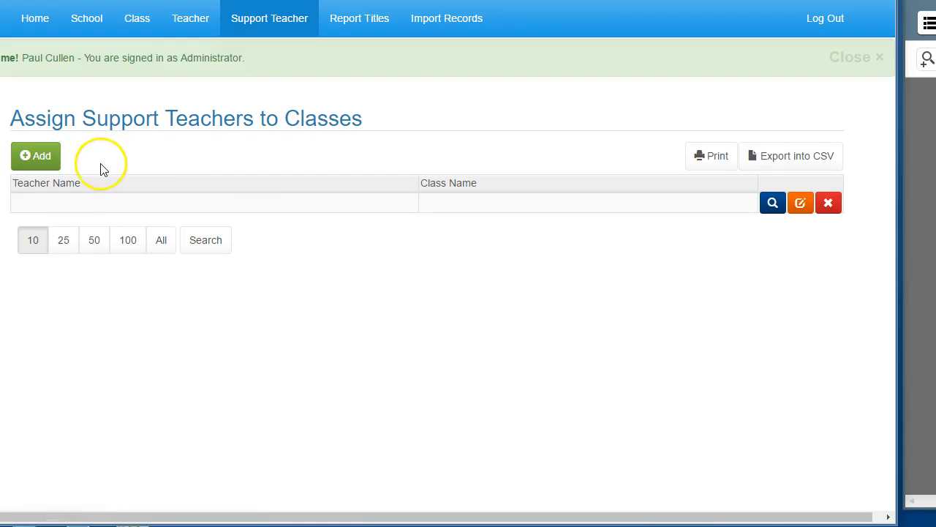
click(53, 162)
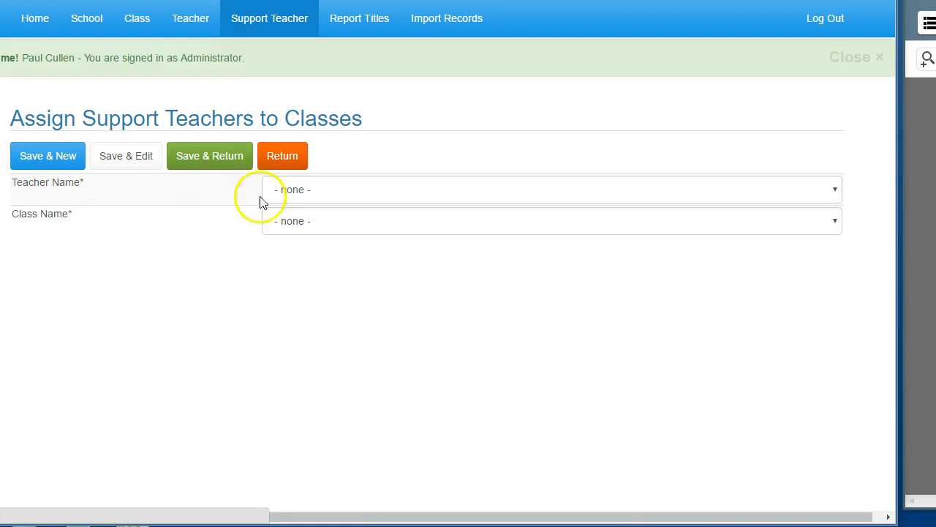
click(285, 192)
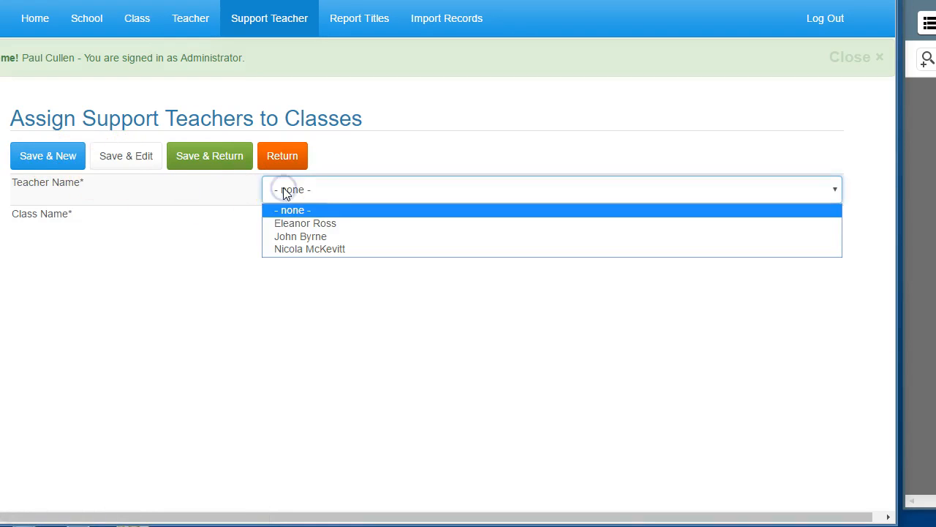
click(296, 236)
click(297, 220)
click(299, 256)
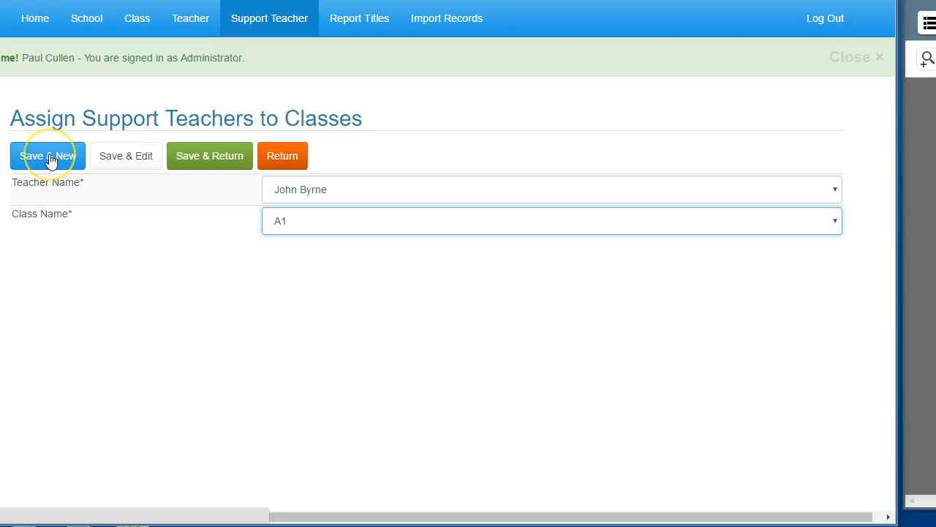
click(49, 160)
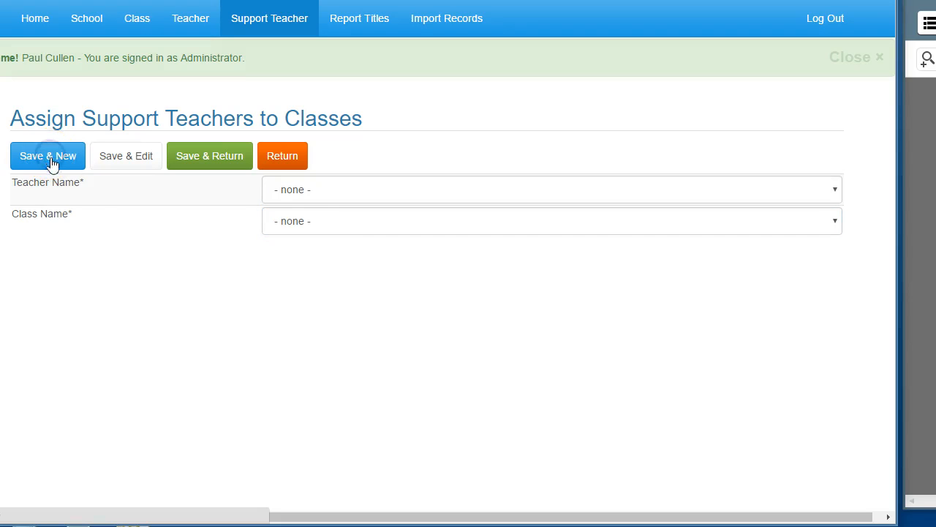
Step: Assign class A1's class teacher as support teacher to class B1, and save back to the assignment list
click(307, 192)
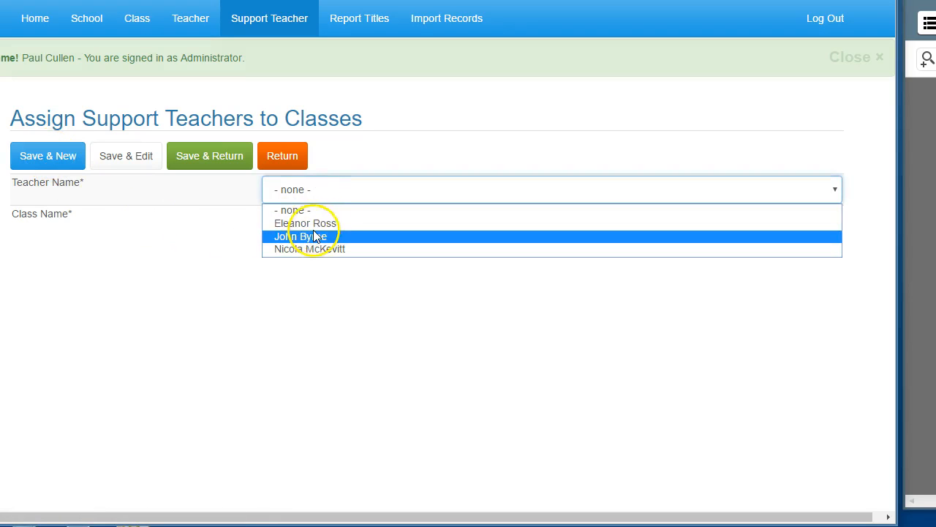
click(315, 249)
click(313, 222)
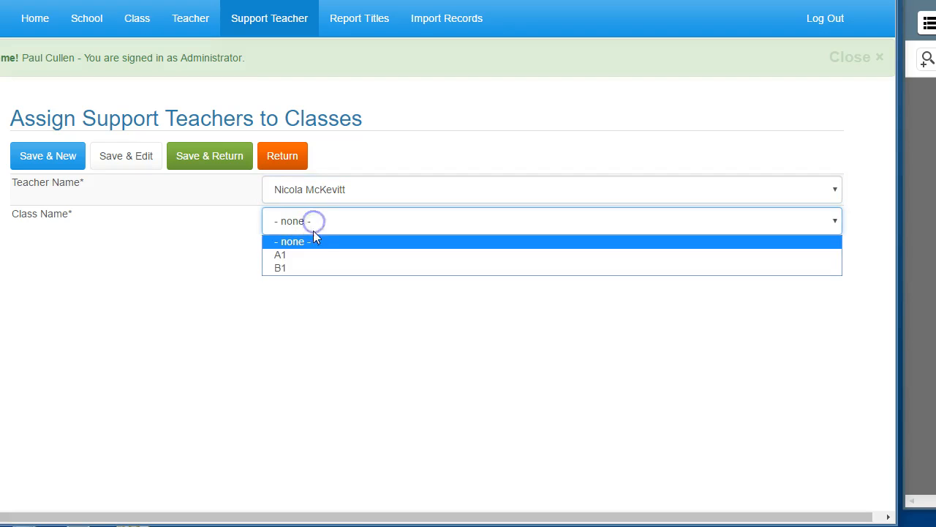
click(314, 267)
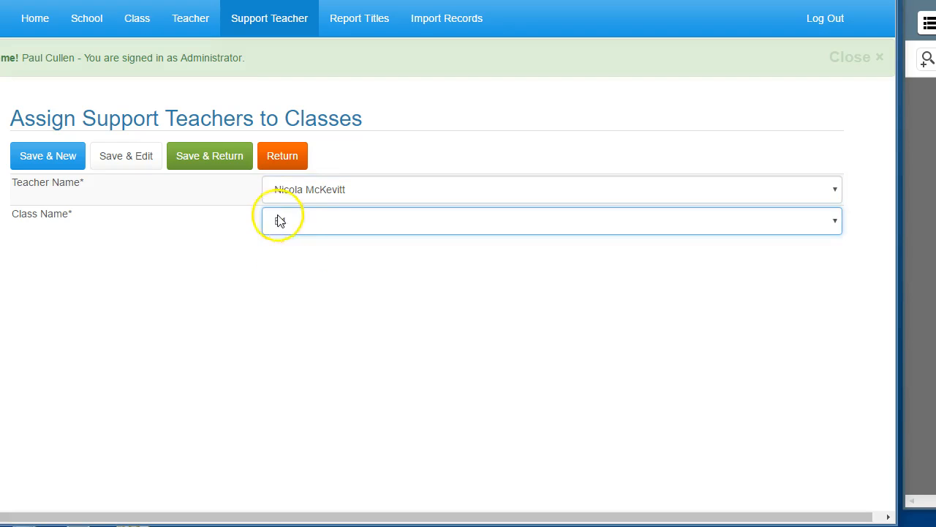
click(219, 162)
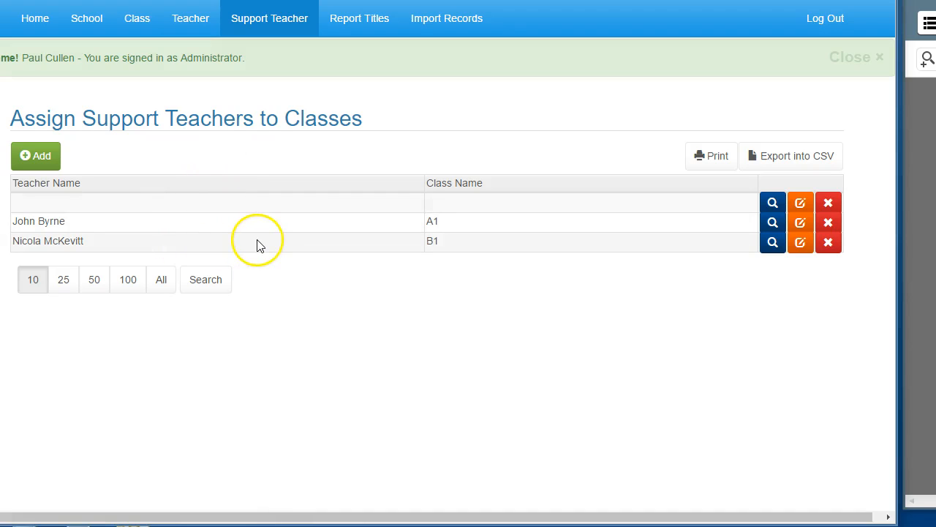
Step: Add a report title Maths with order of appearance 10, minimum 50 and maximum 100 words, save it, and return to the home page
click(372, 24)
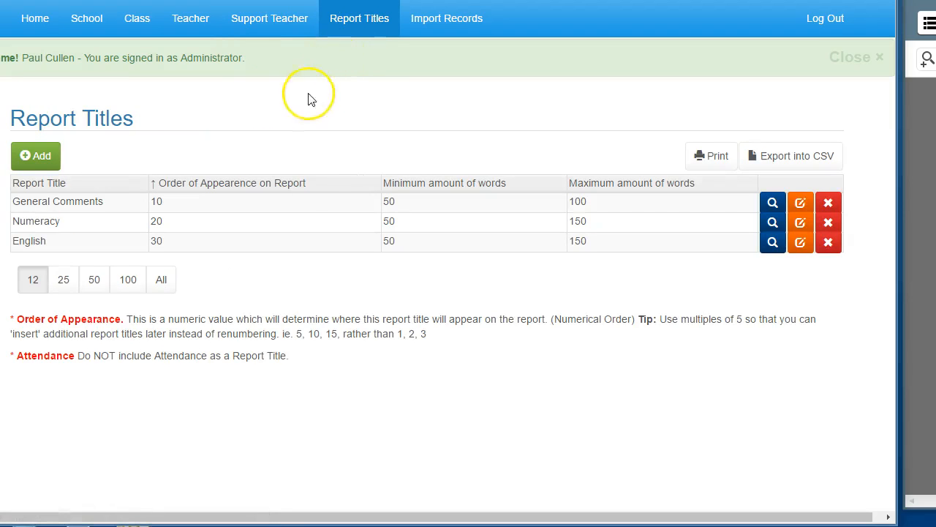
click(53, 154)
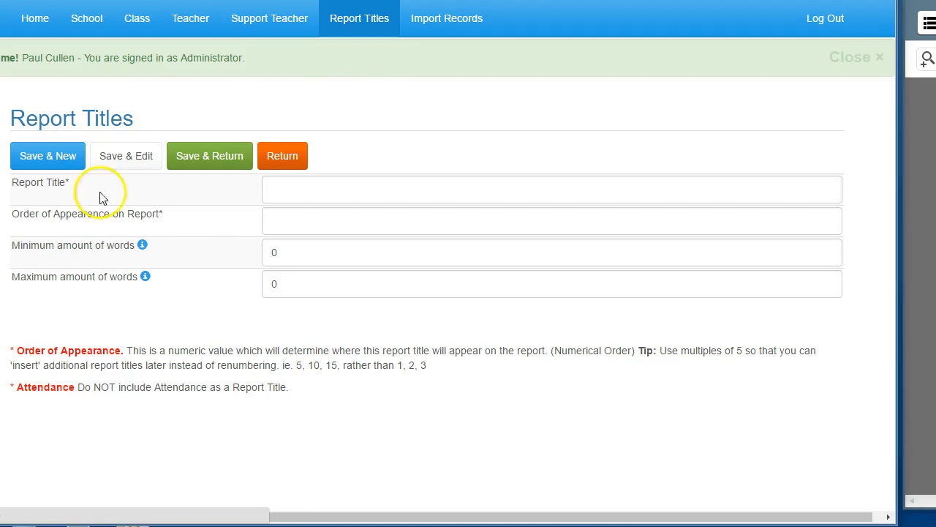
click(279, 191)
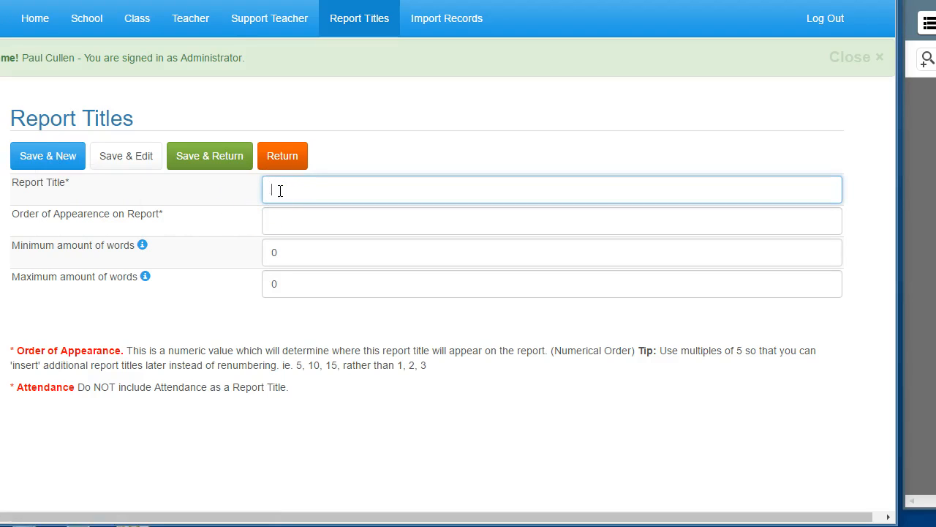
key(Tab)
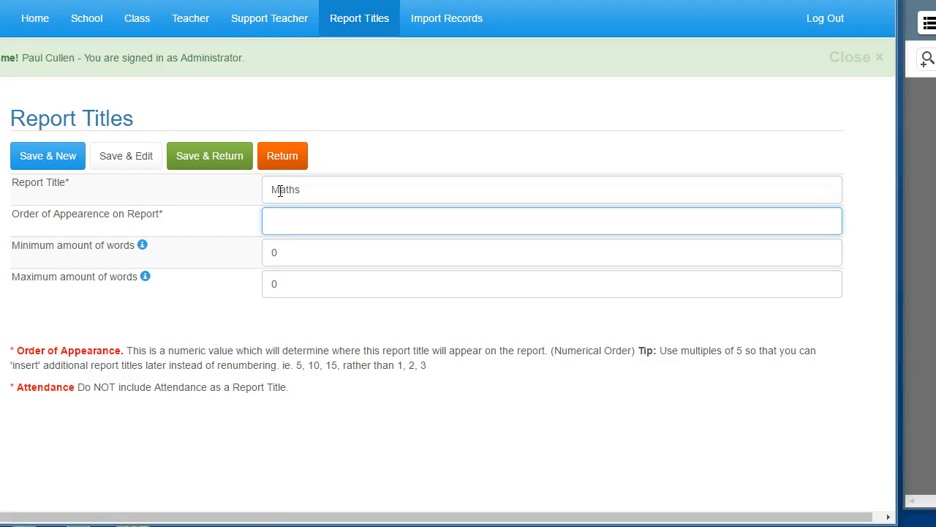
key(Tab)
key(Tab)
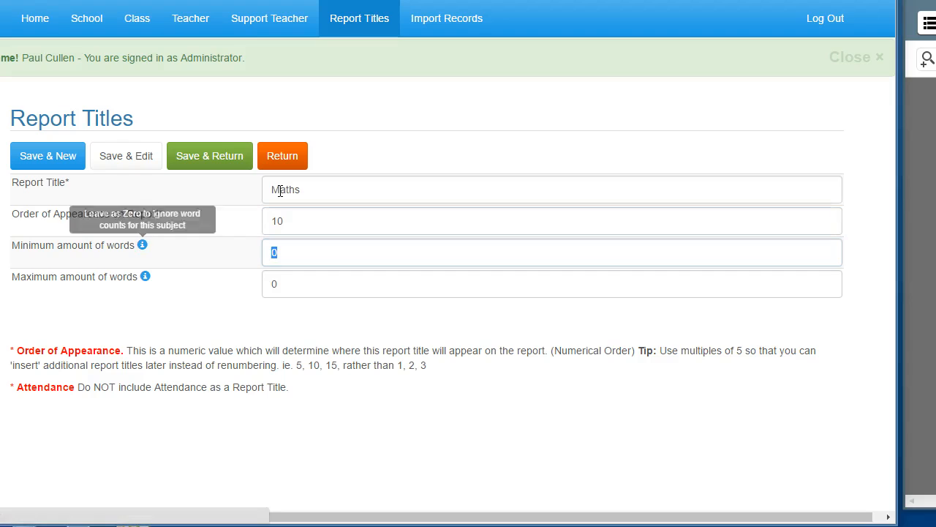
key(Tab)
key(Tab)
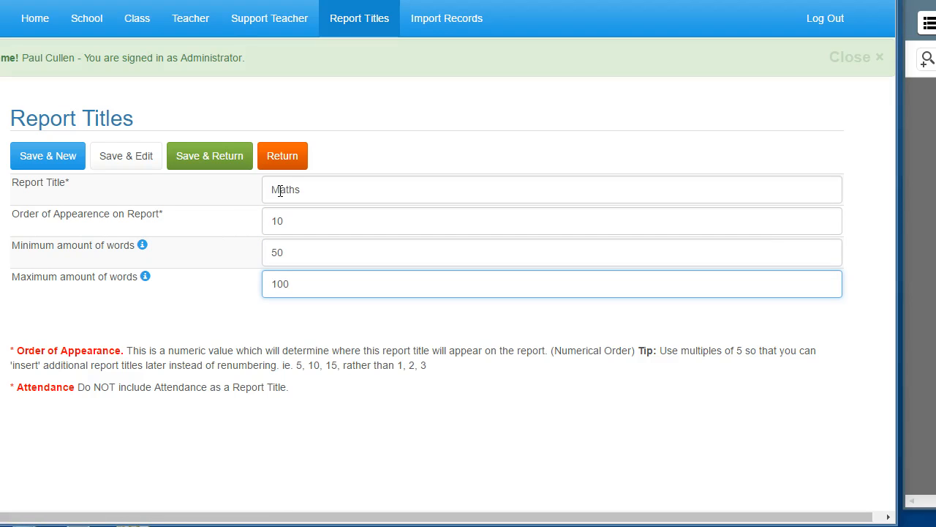
click(78, 158)
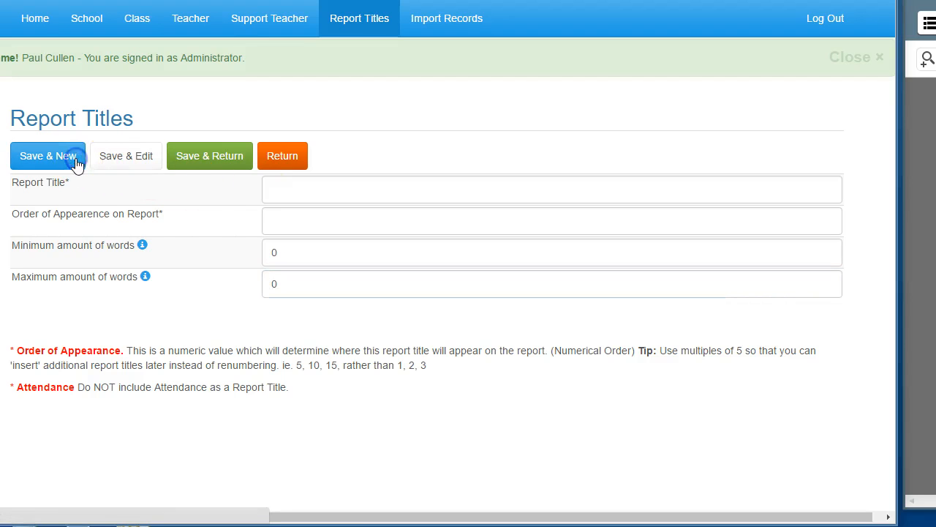
click(282, 155)
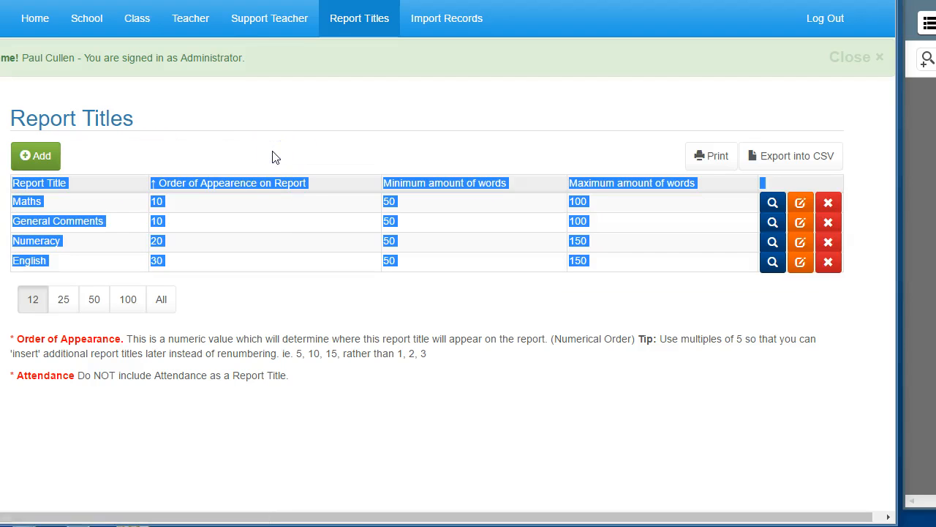
click(318, 230)
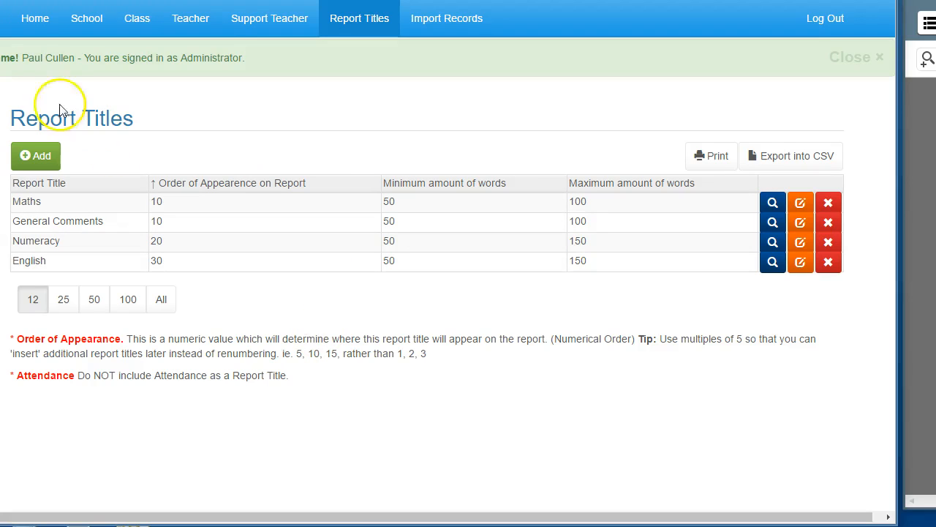
click(41, 28)
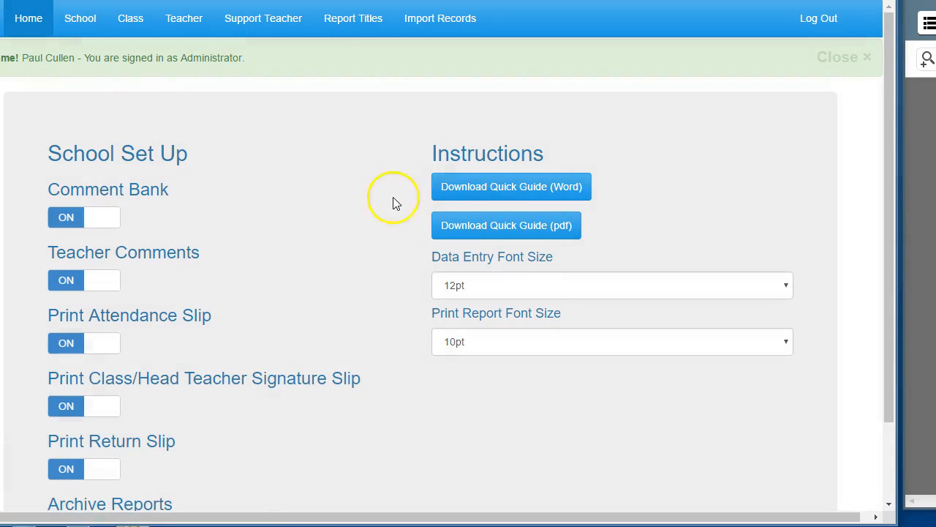